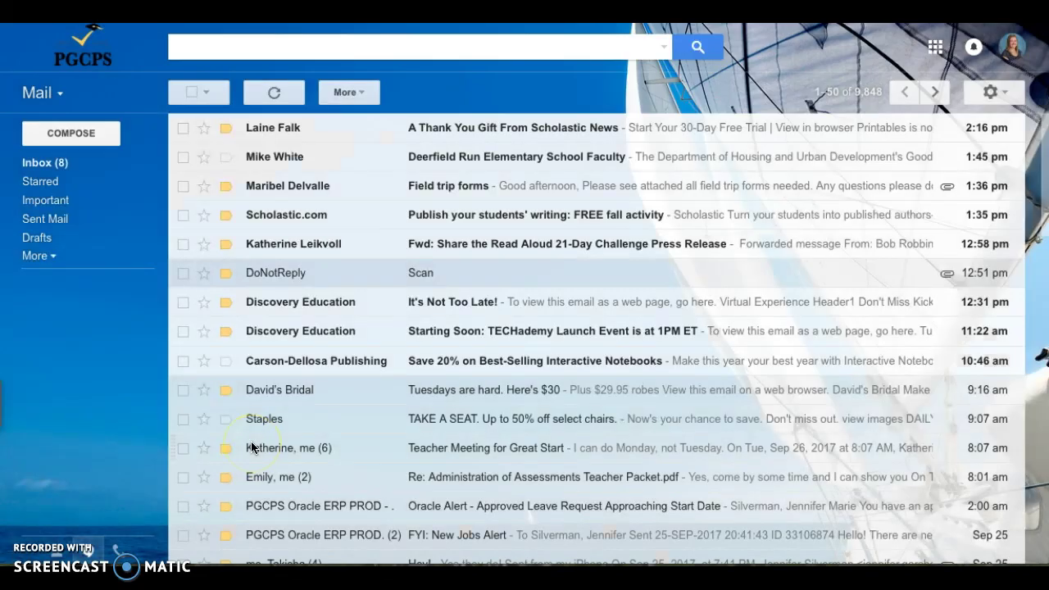
- Switch from Gmail to Google Slides, create a blank presentation and dismiss the theme choices
left_click(503, 312)
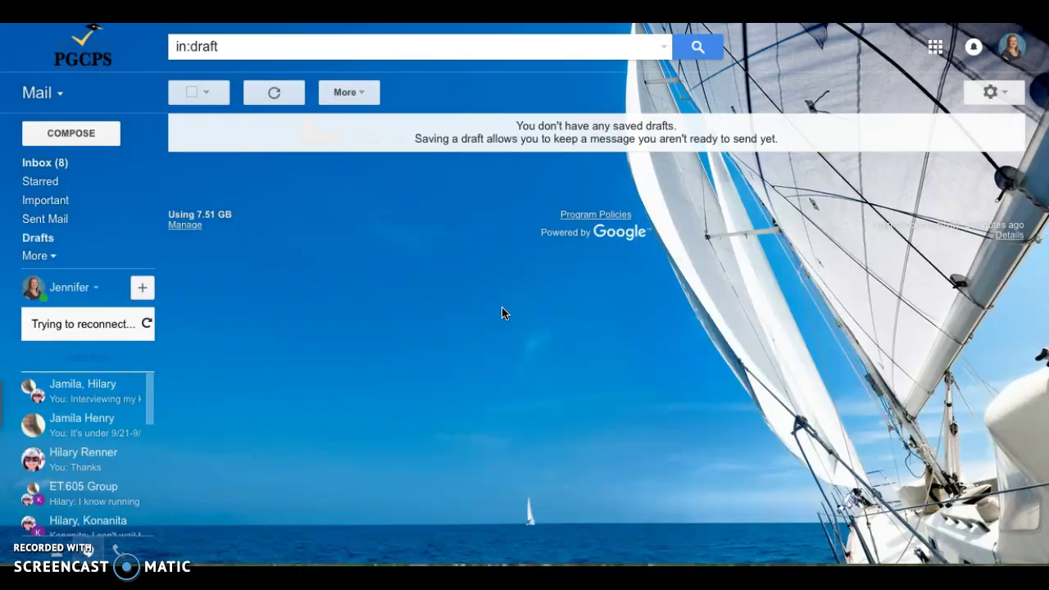
left_click(937, 49)
left_click(936, 48)
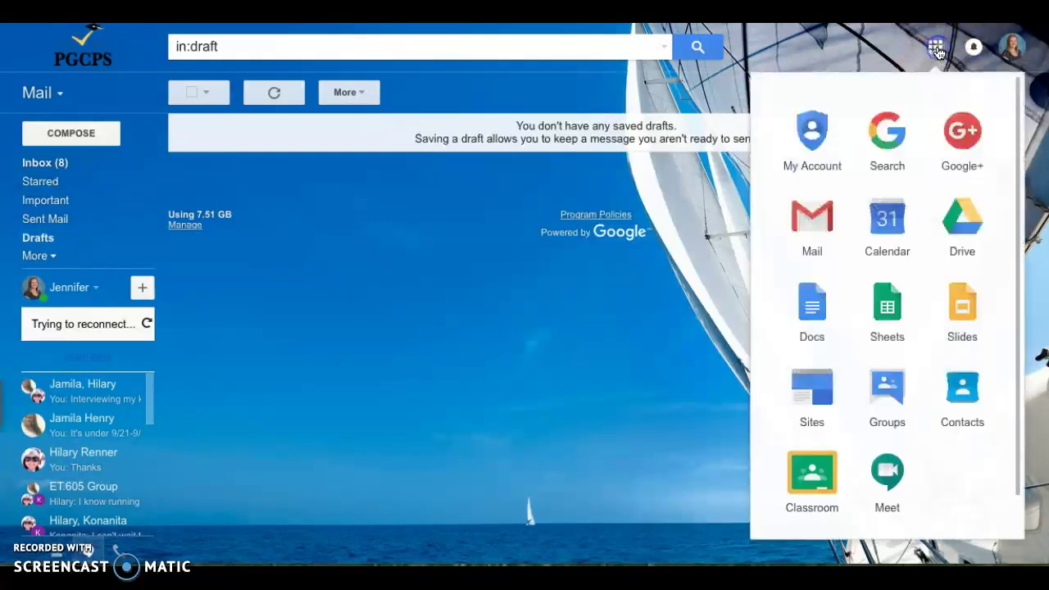
left_click(958, 310)
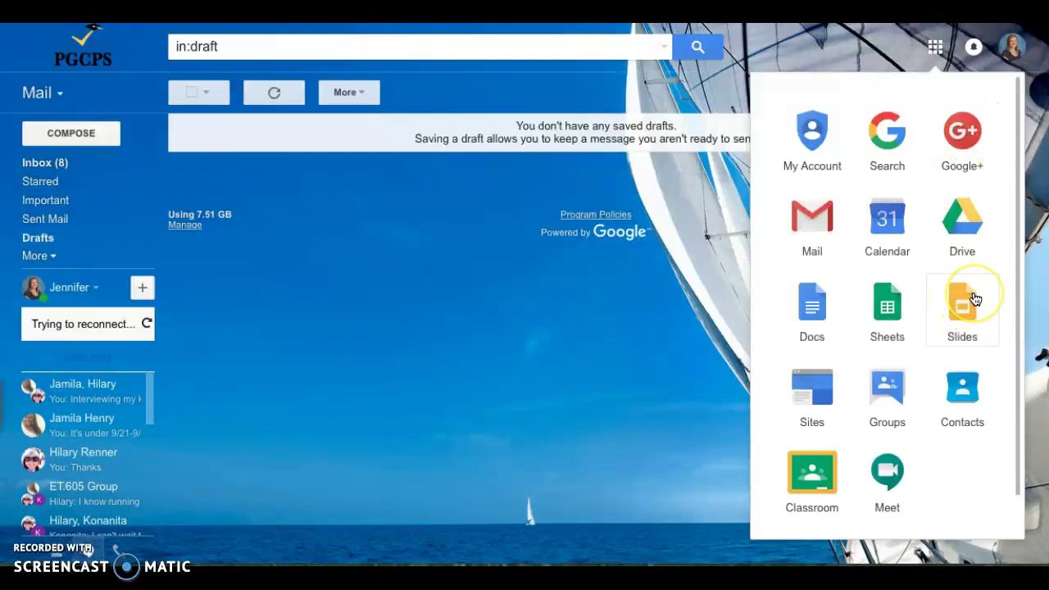
left_click(967, 303)
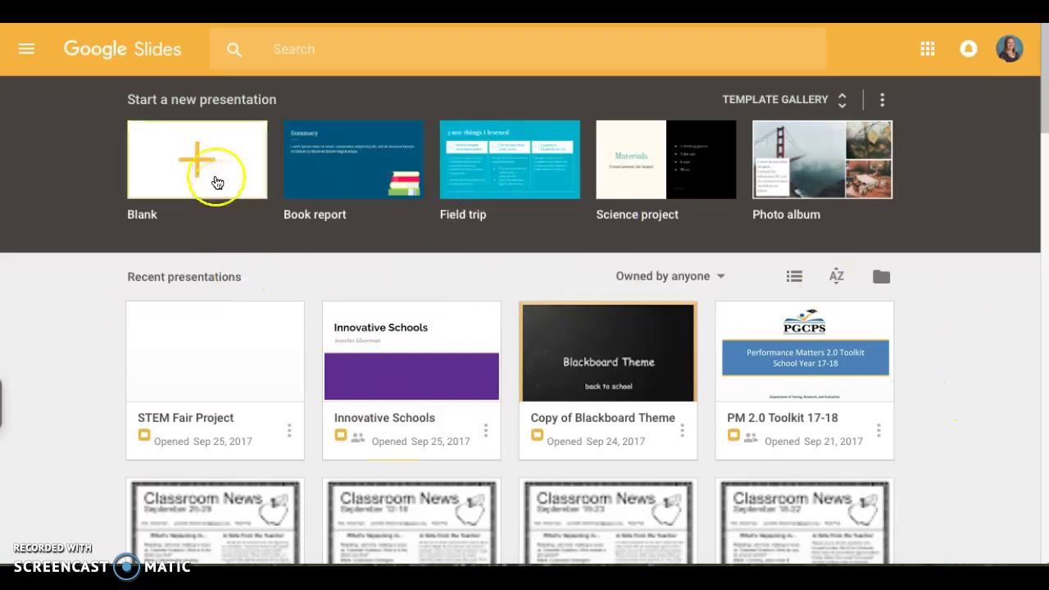
left_click(197, 164)
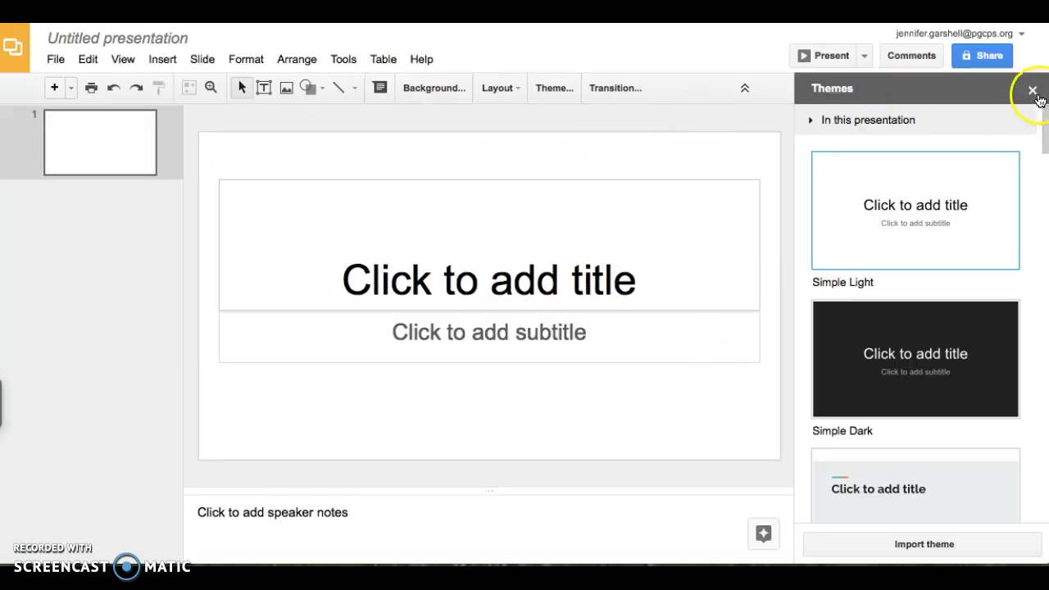
left_click(1032, 91)
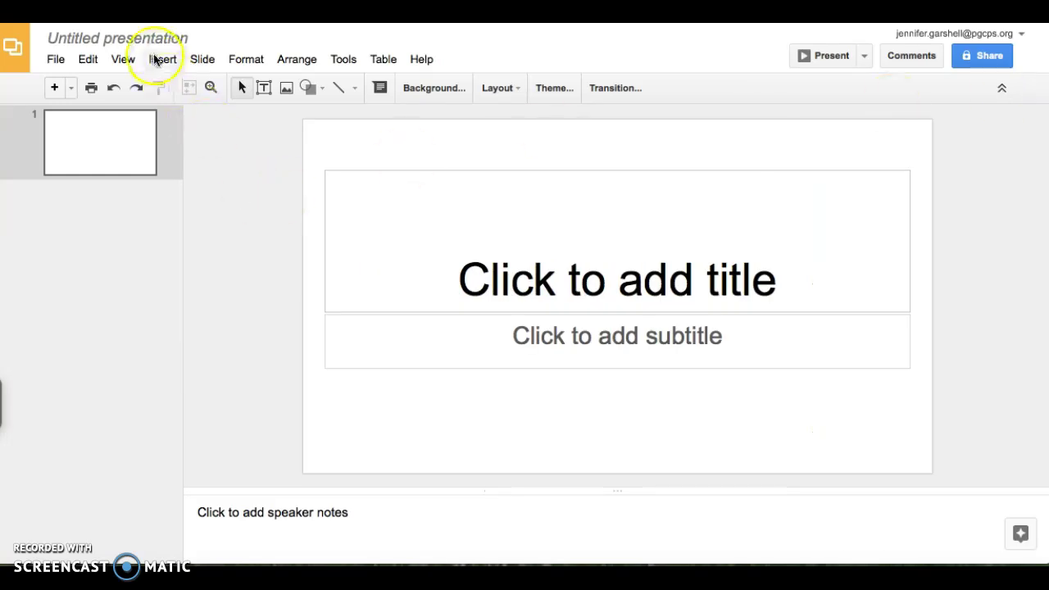
- Rename the untitled presentation as STEM Fair Presentation
left_click(148, 36)
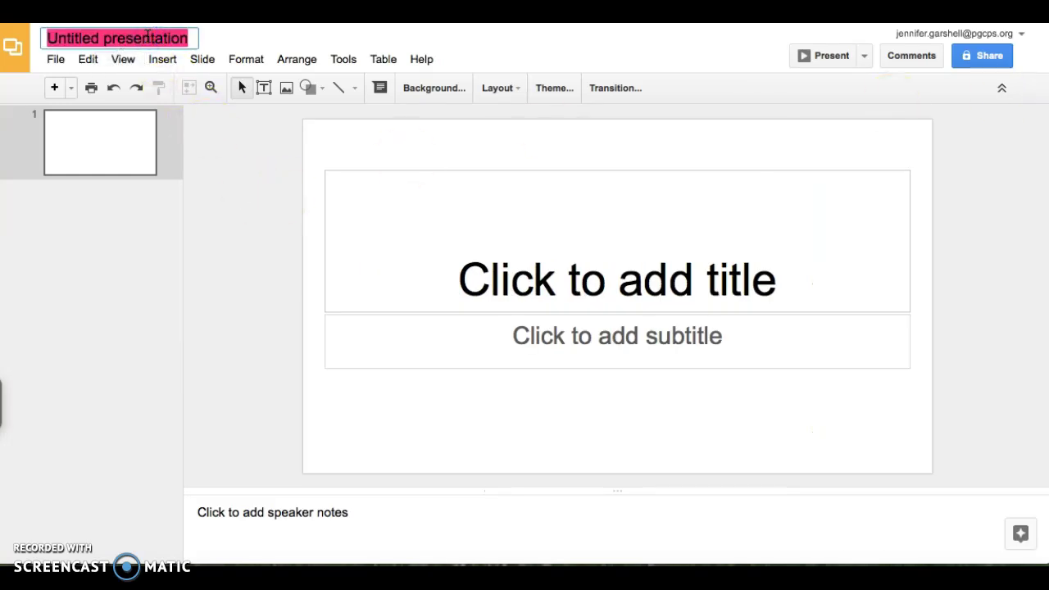
type("STEM F")
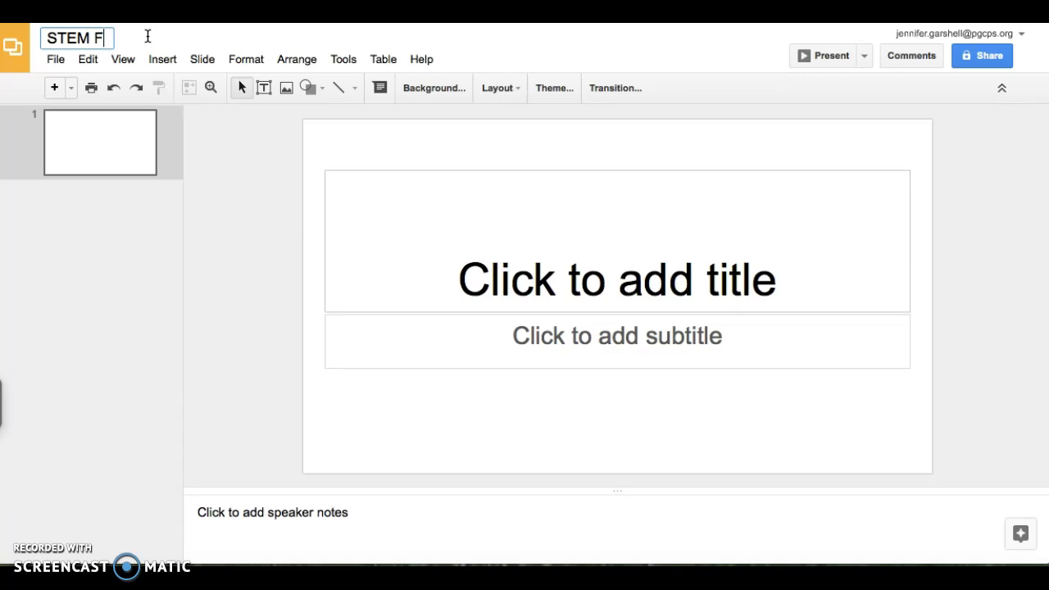
type("air Pr")
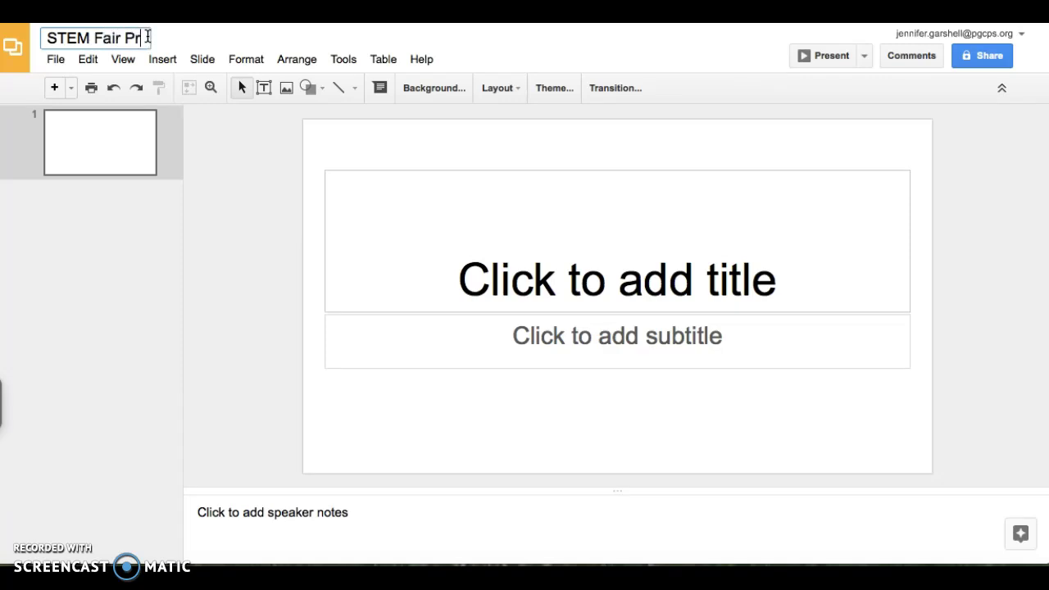
type("esentation")
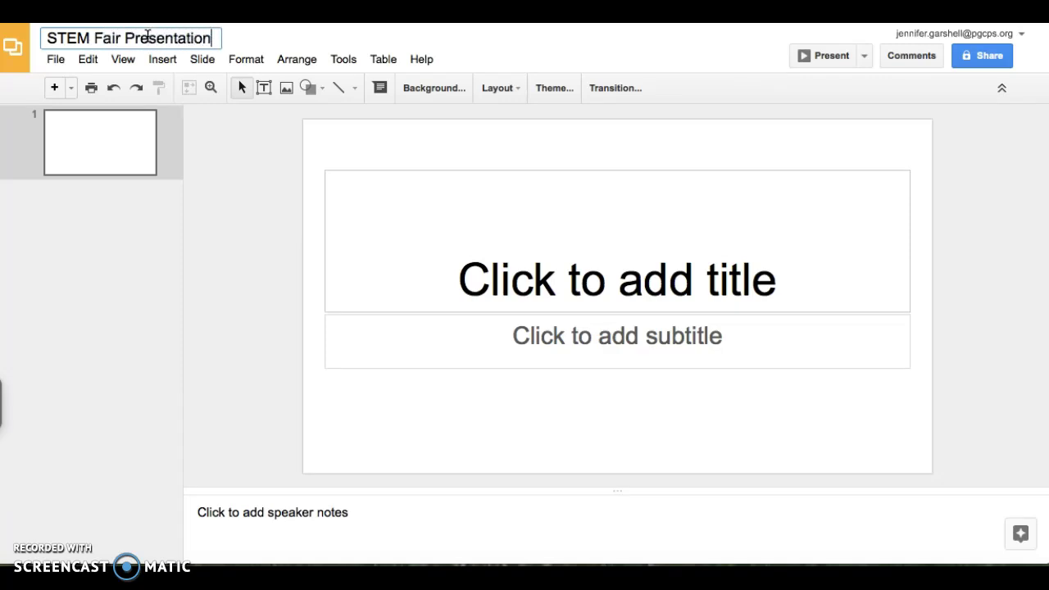
- Enter STEM FAIR as the title on the first slide
left_click(600, 243)
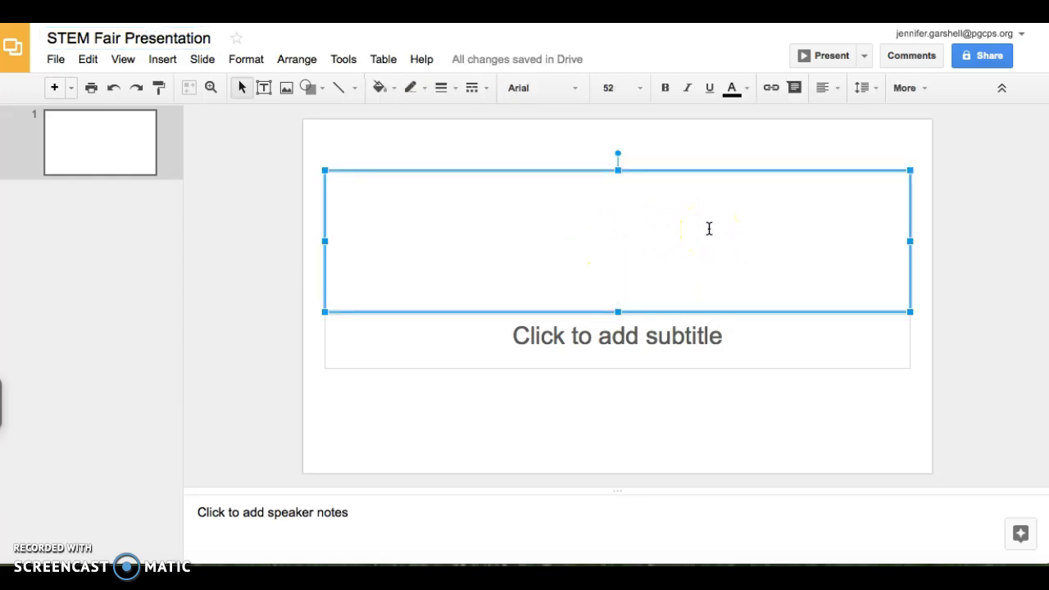
type("S")
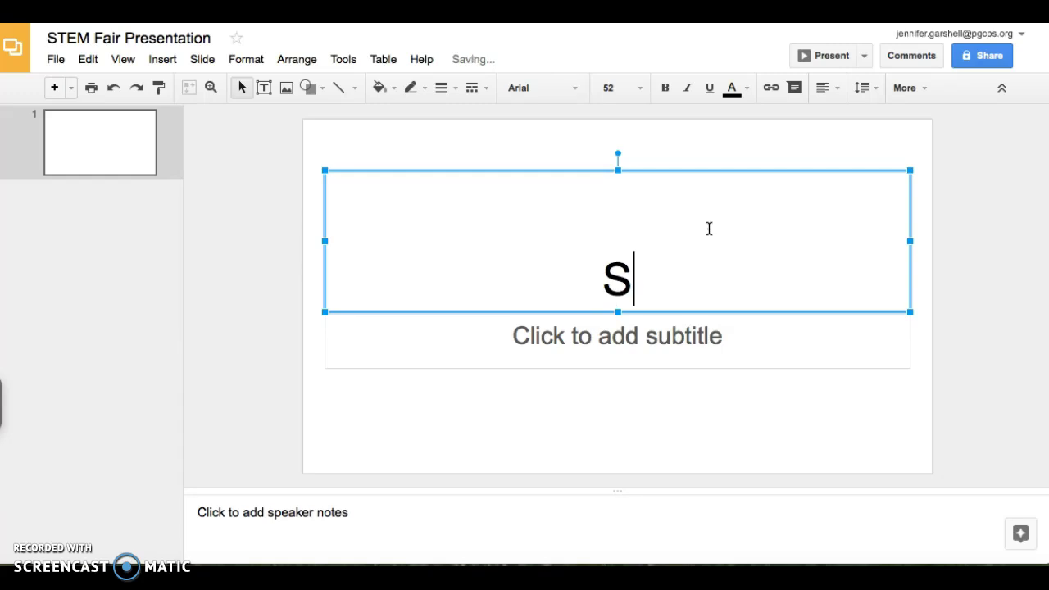
type("TEM FA")
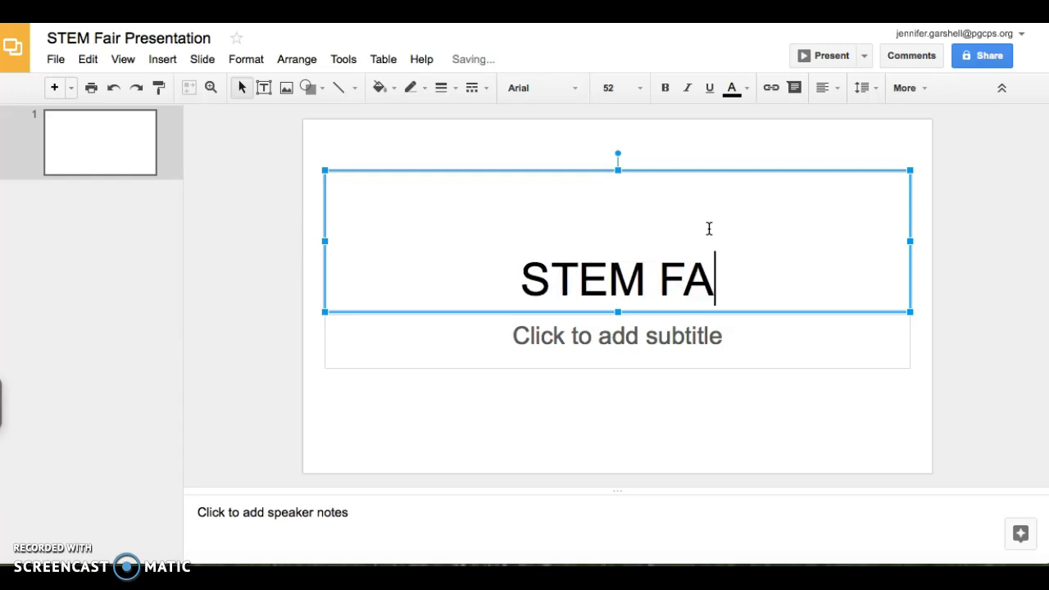
type("IR")
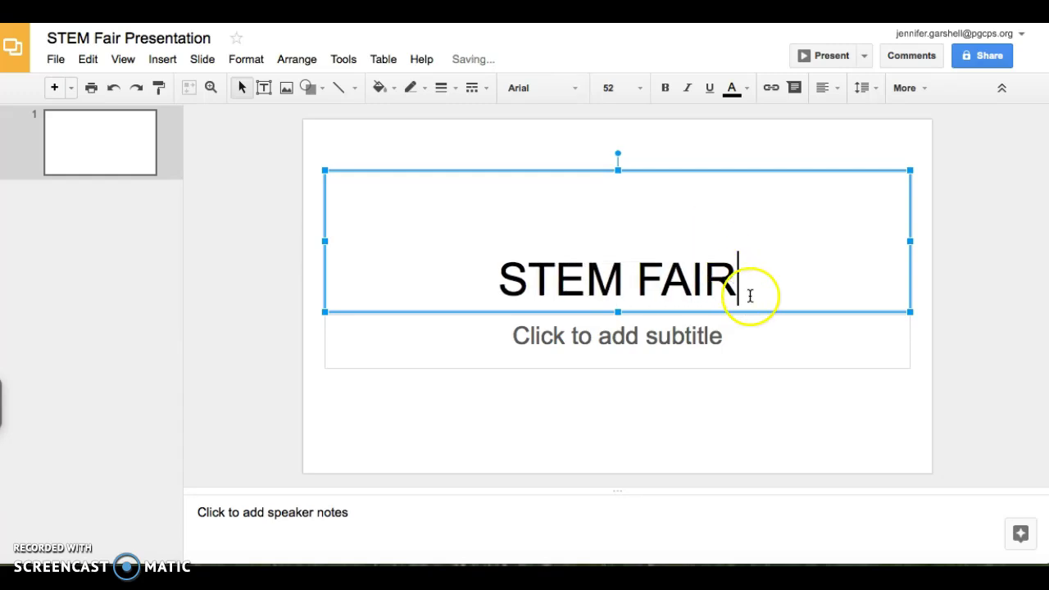
- Fill in the first slide's subtitle with "By" followed by the presenter's name
left_click(692, 338)
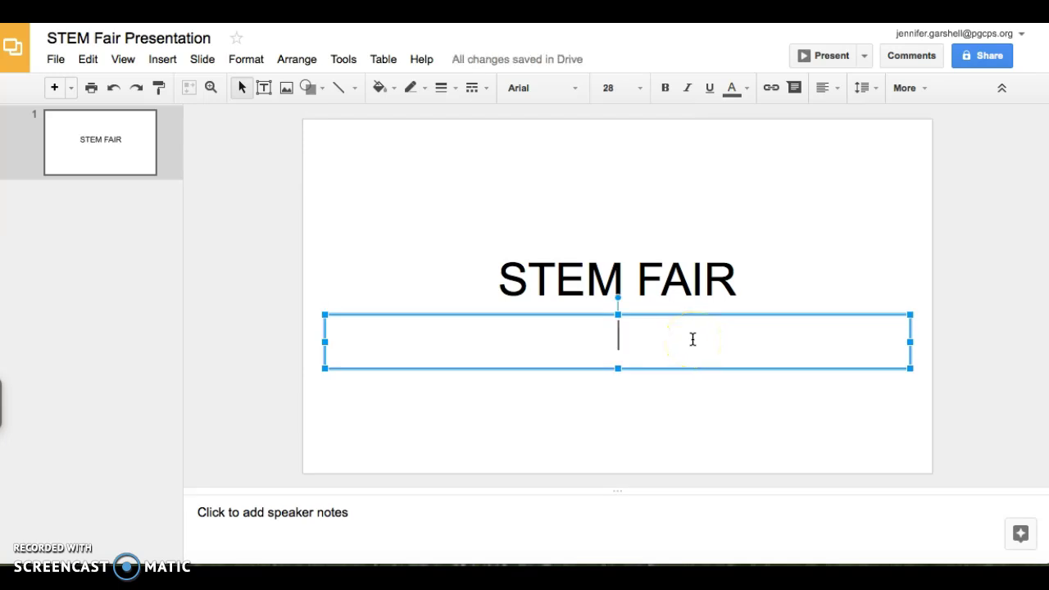
type("By Mr")
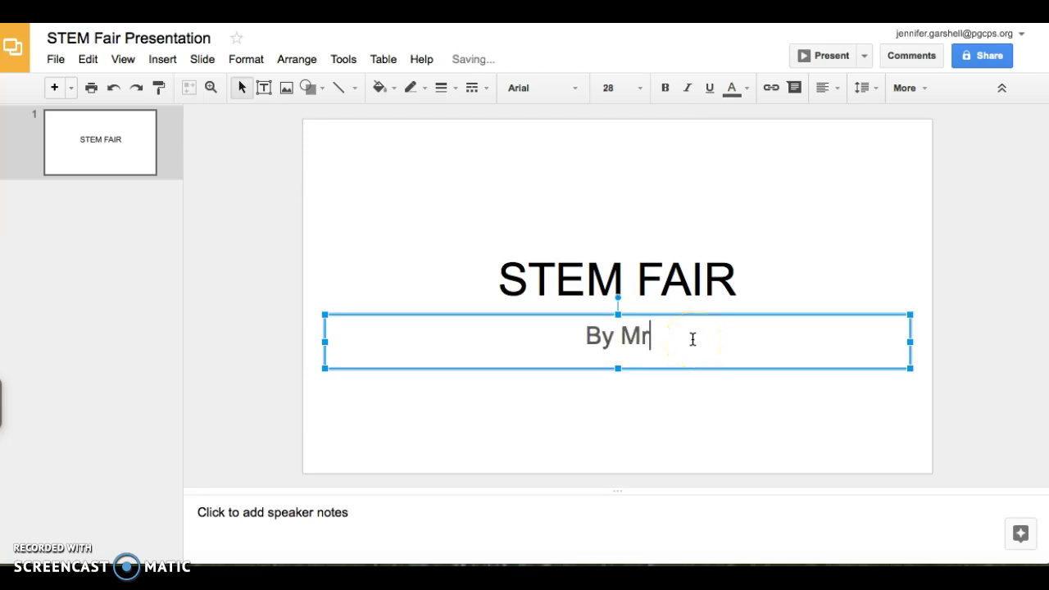
type("s. Silverman")
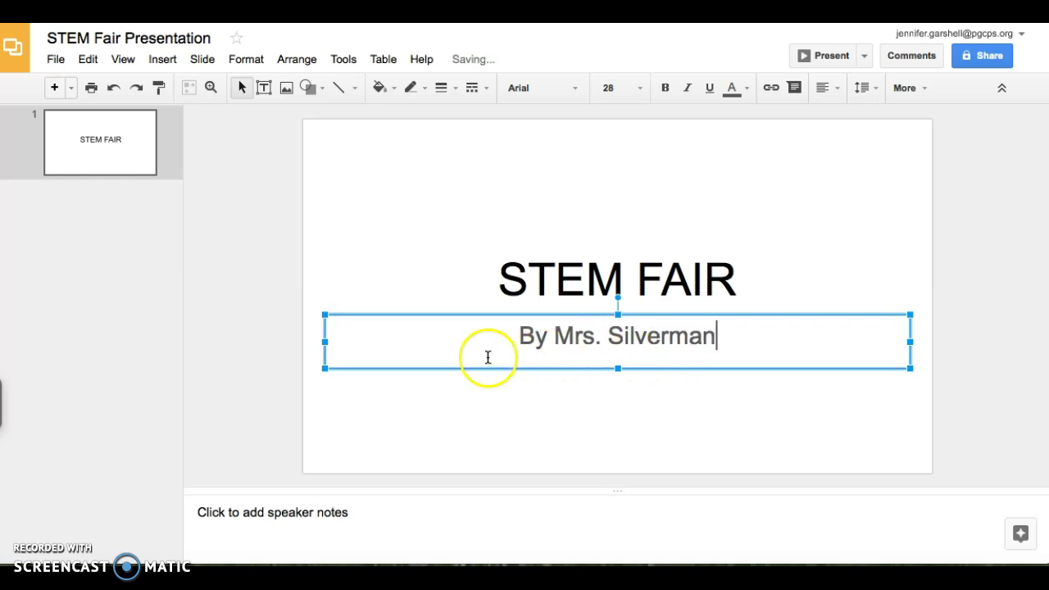
- Add a slide with the Title and body layout after the title slide and enter its title and body placeholders without adding text
left_click(141, 191)
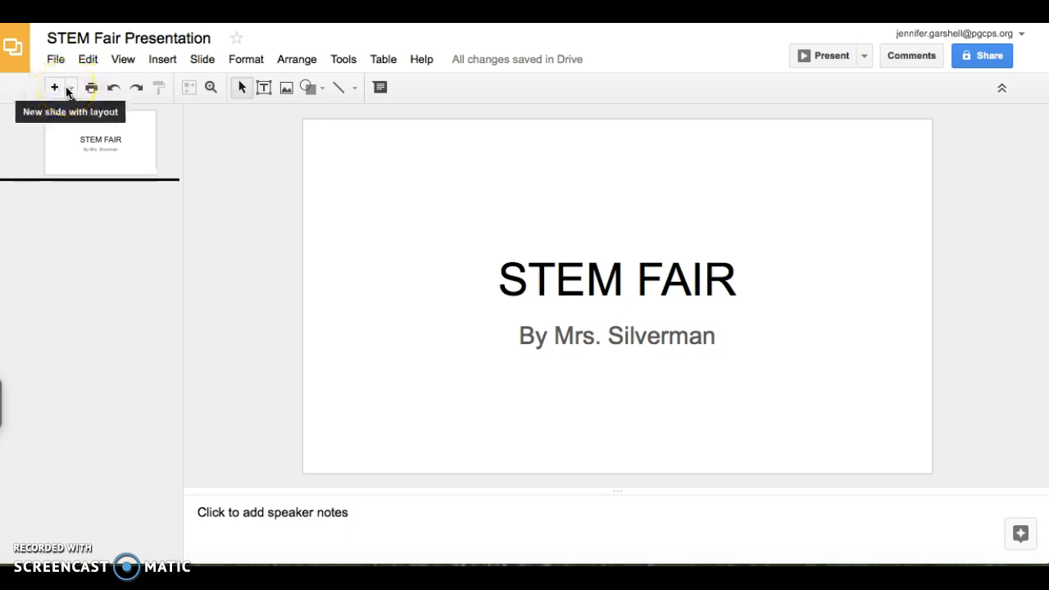
left_click(70, 89)
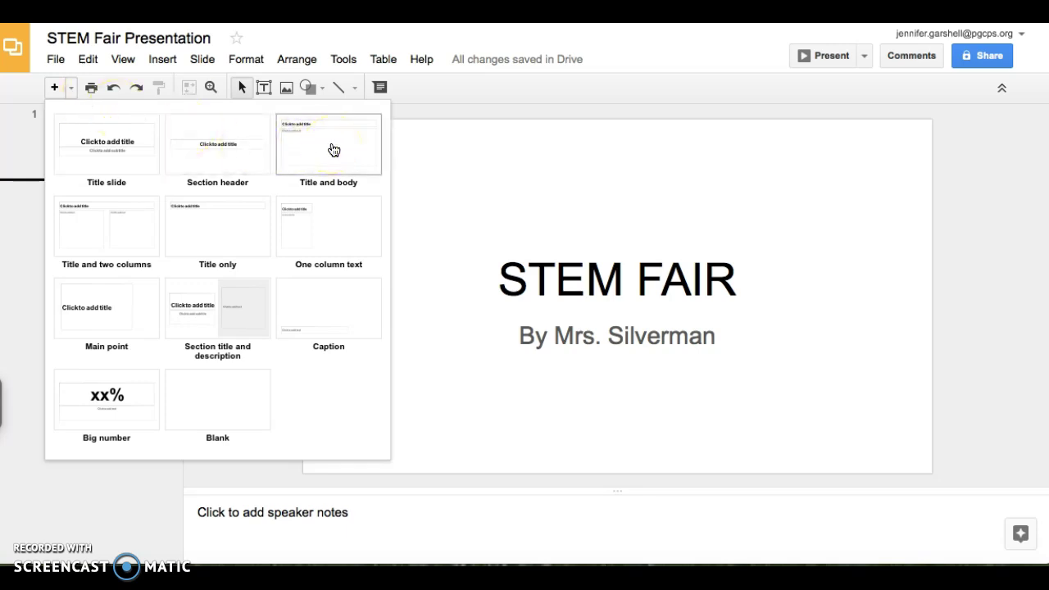
left_click(334, 149)
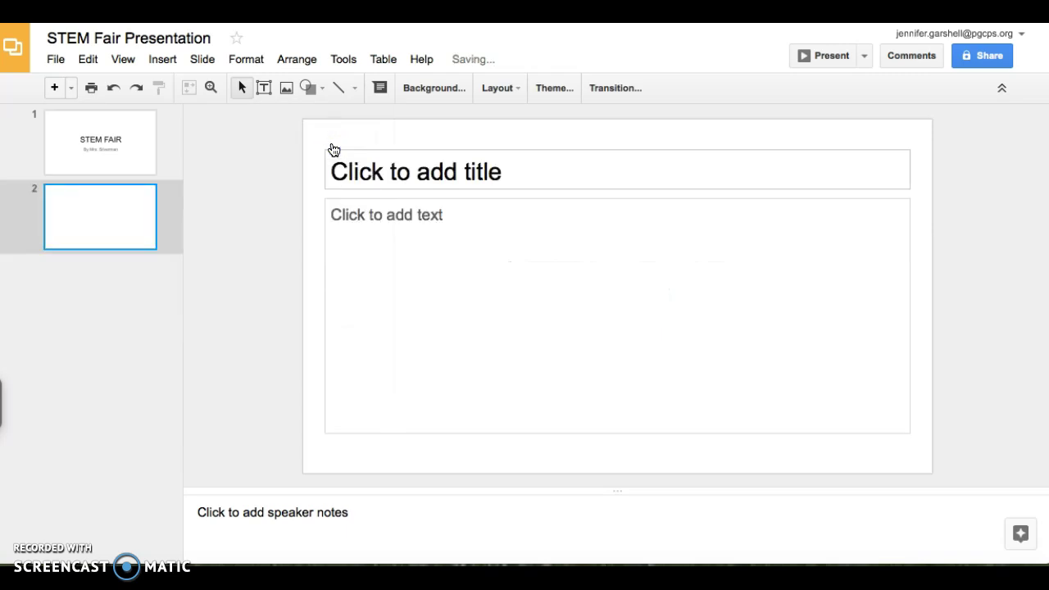
left_click(536, 172)
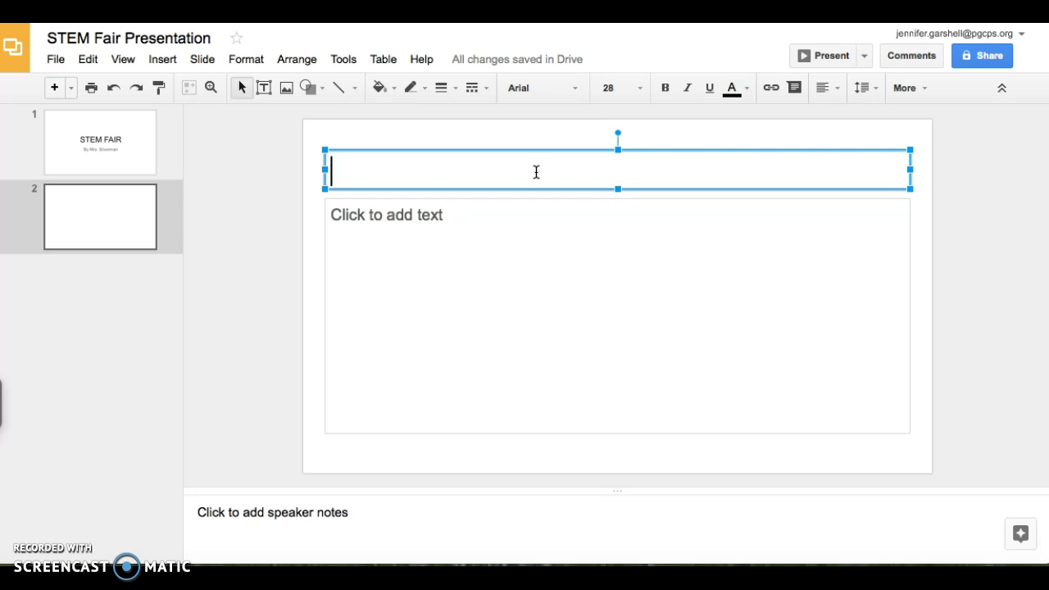
left_click(478, 279)
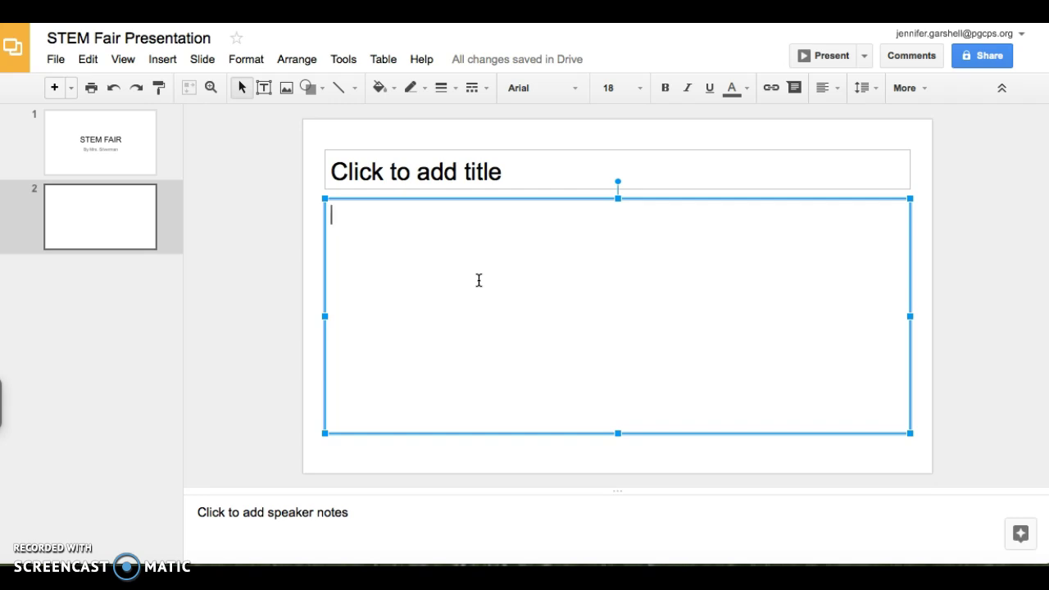
- Try the Main point layout on the second slide and switch it back to Title and body
left_click(202, 60)
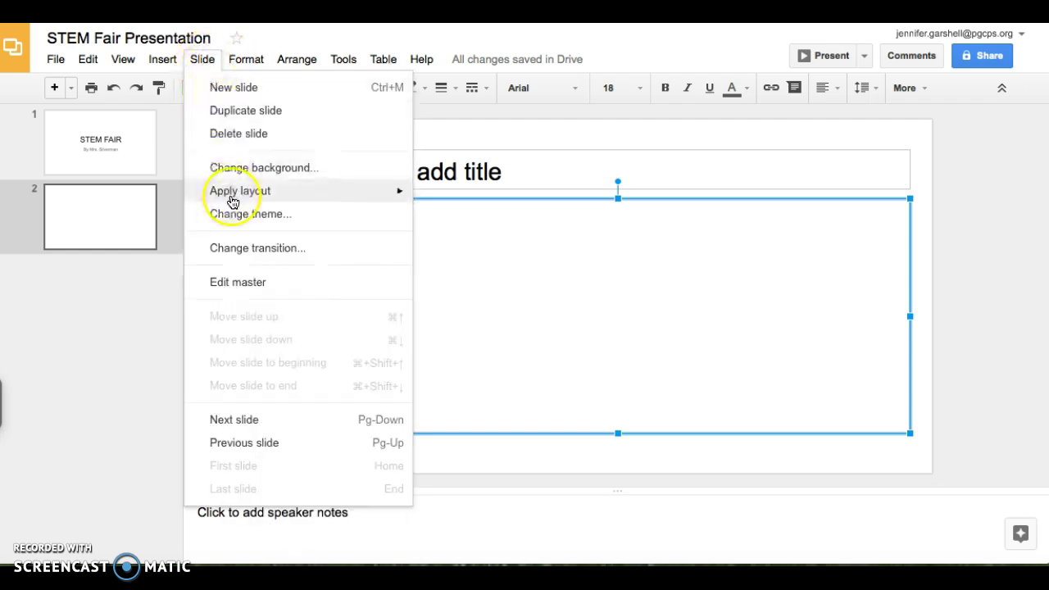
mouse_move(234, 197)
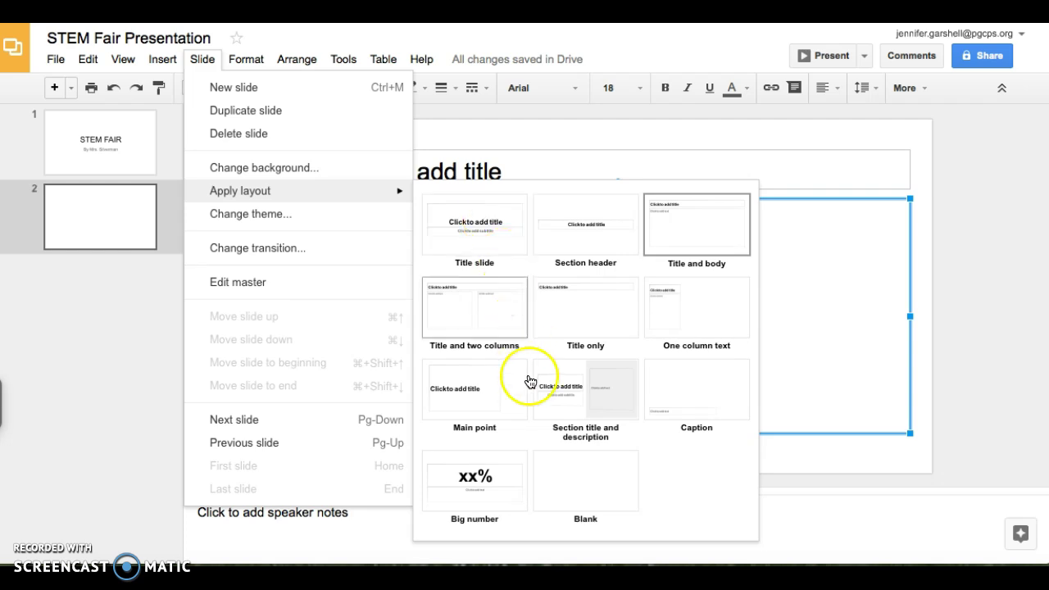
left_click(464, 401)
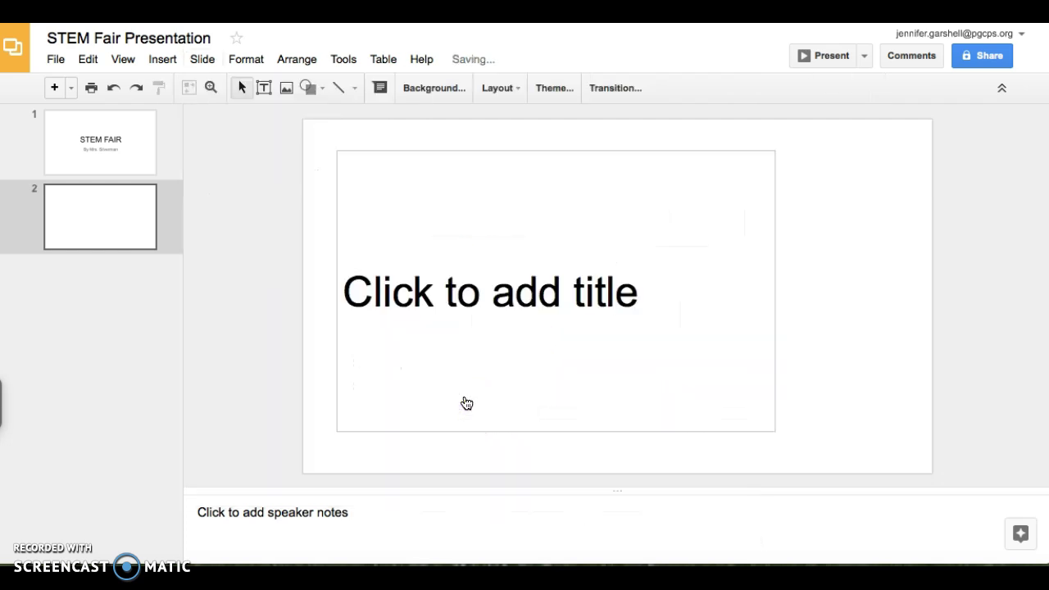
left_click(202, 60)
mouse_move(259, 192)
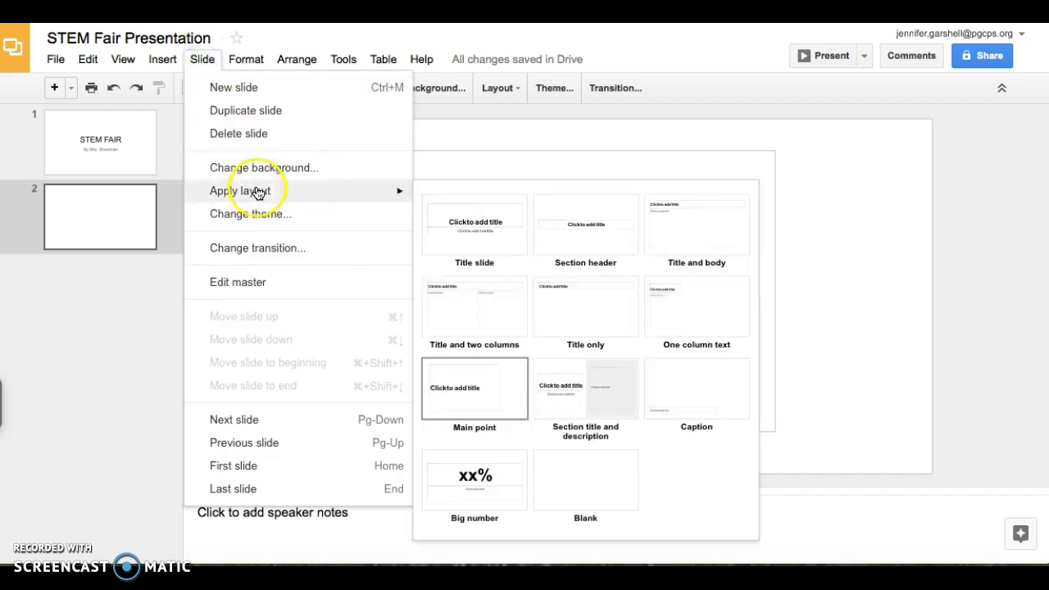
left_click(695, 248)
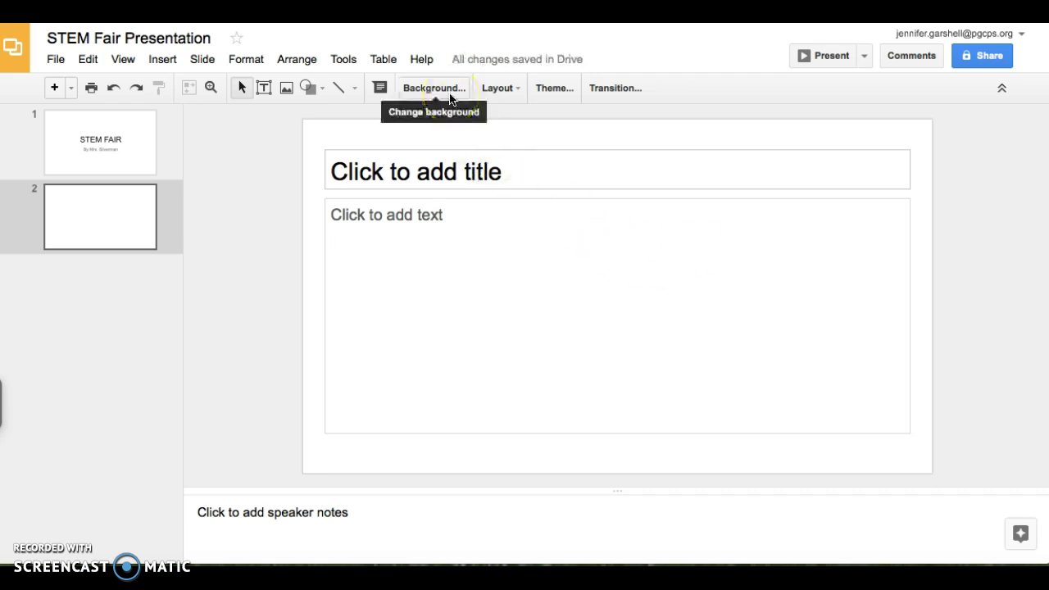
- Insert a 3 x 3 table on the second slide
left_click(162, 60)
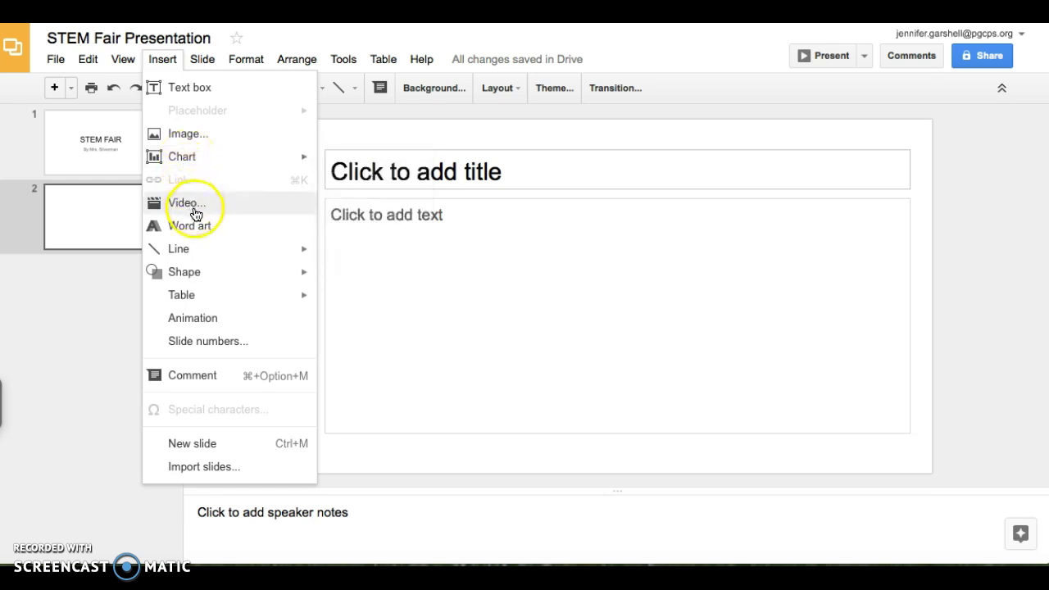
mouse_move(197, 302)
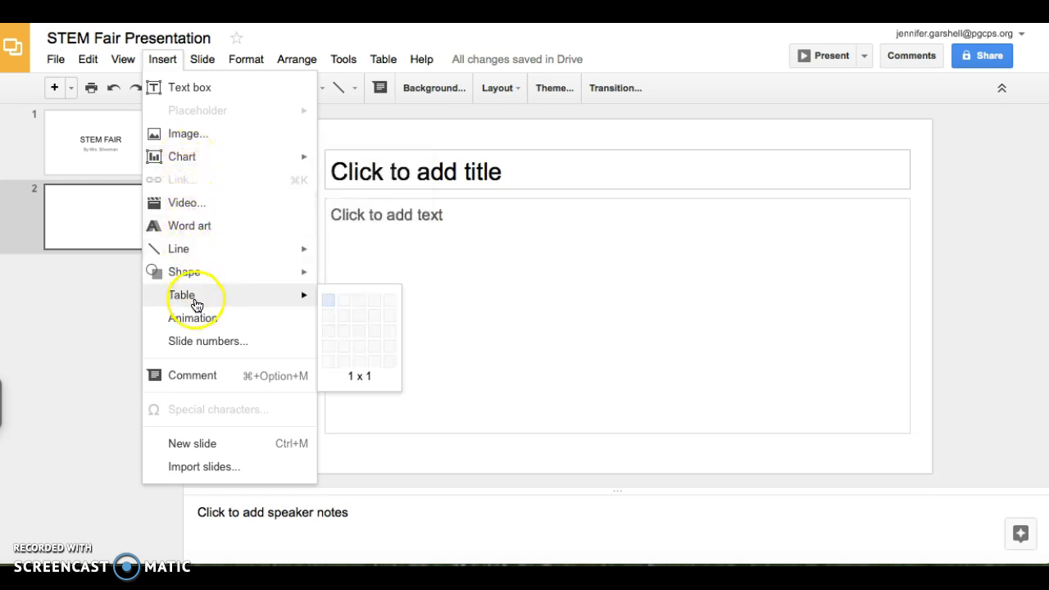
left_click(355, 332)
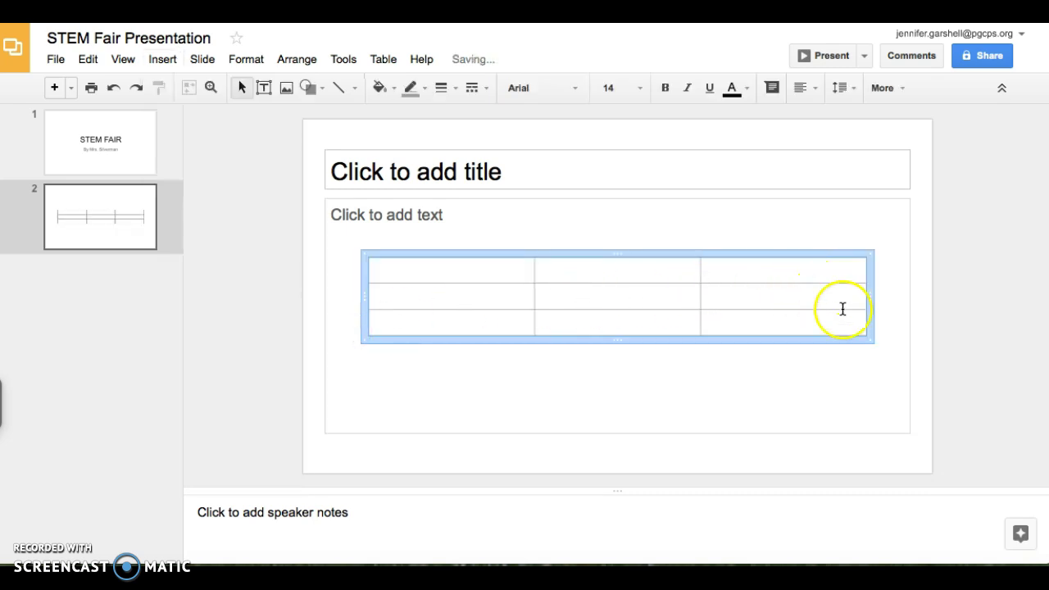
- Make the table narrower and taller, and move it to the right side of the slide's body area
left_click_drag(871, 343, 596, 426)
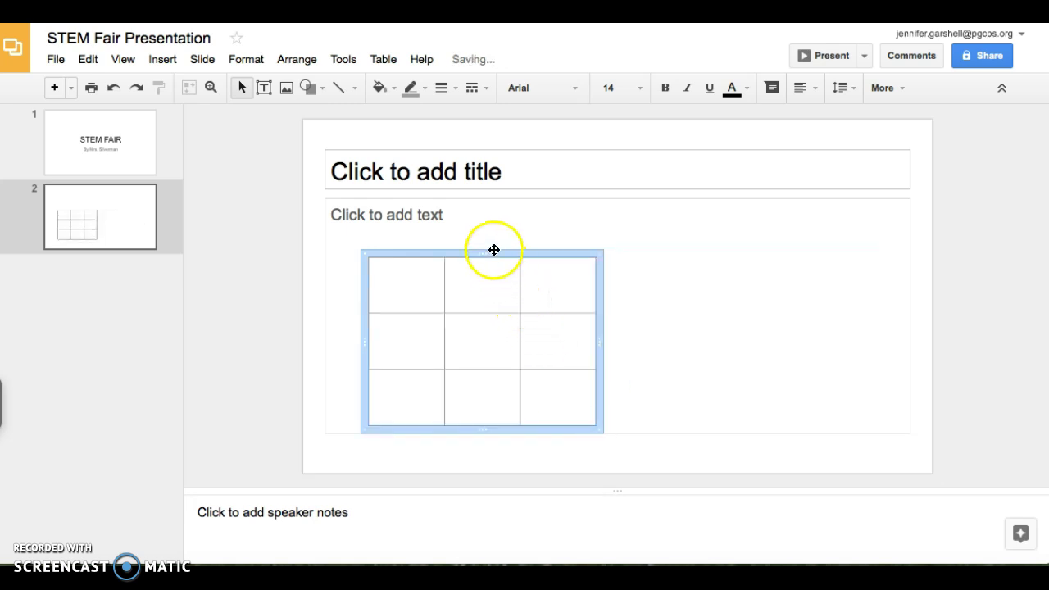
left_click_drag(616, 247, 719, 215)
left_click_drag(513, 206, 808, 206)
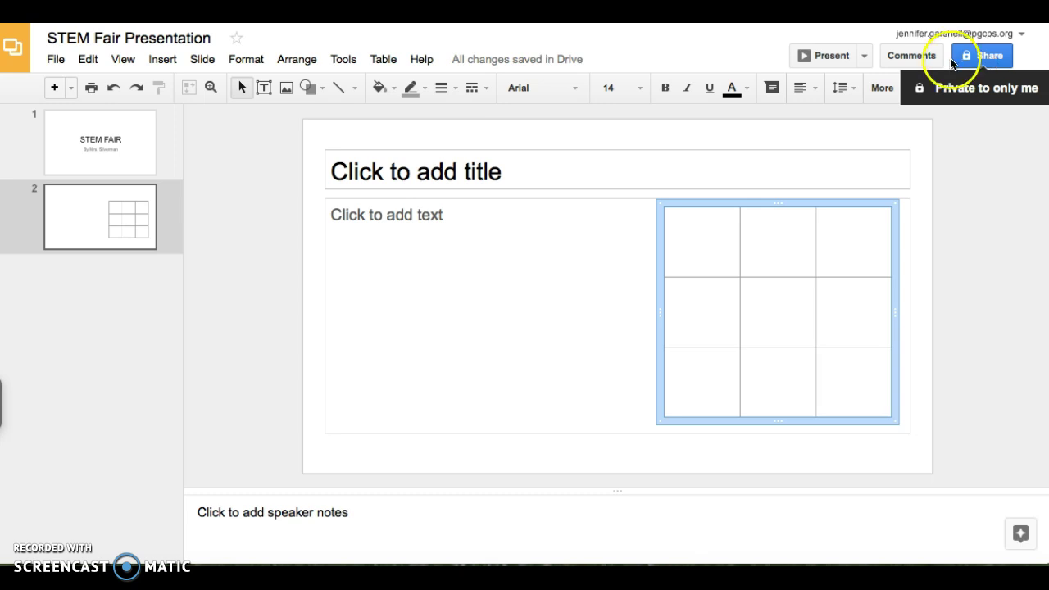
left_click(908, 56)
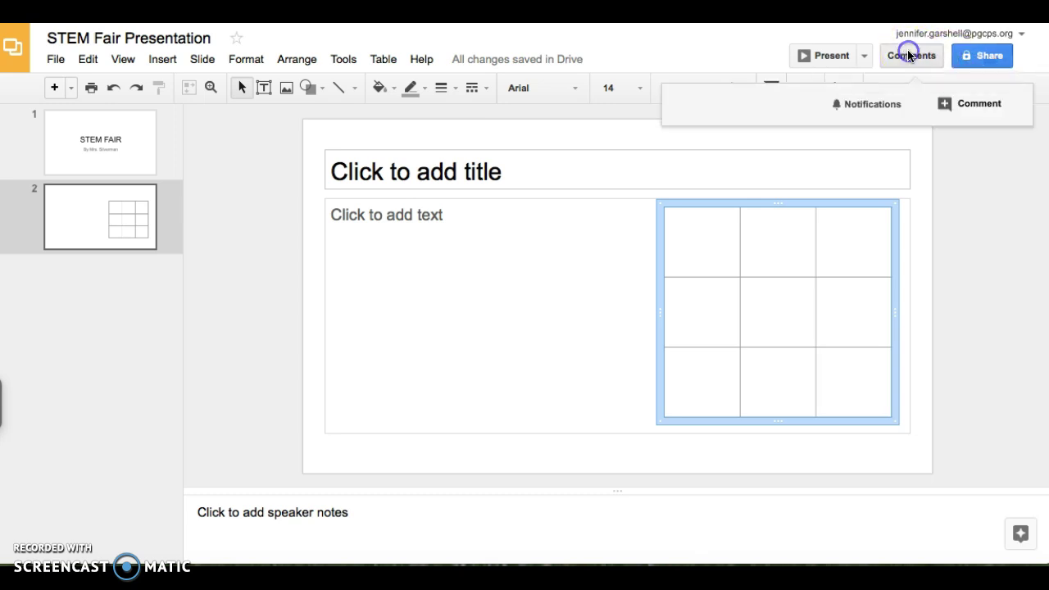
left_click(988, 112)
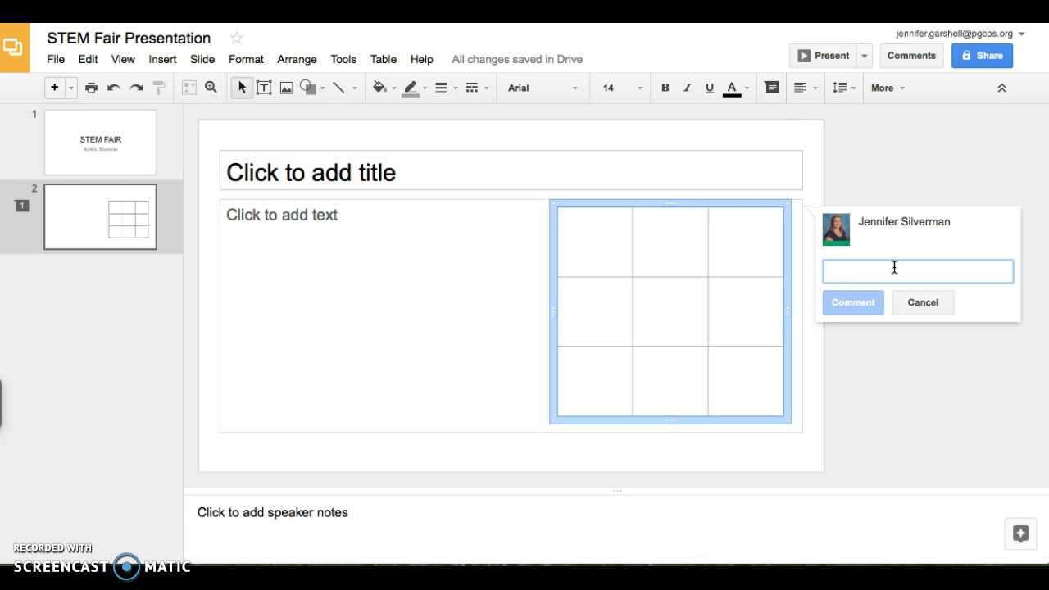
left_click(931, 302)
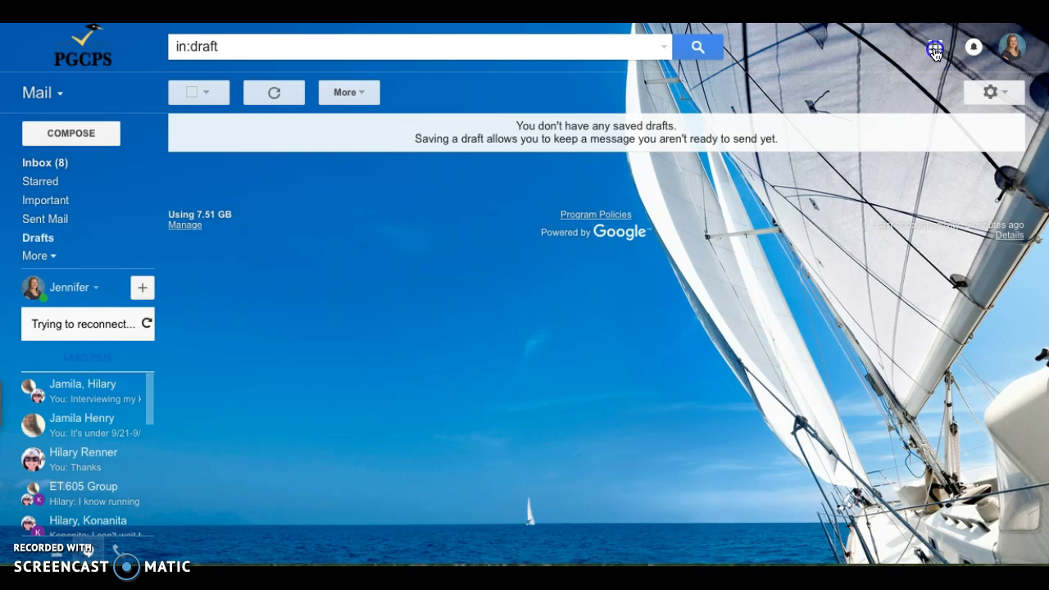
- Switch to Google Drive and open the STEM Fair Project presentation from the quick access files
left_click(935, 50)
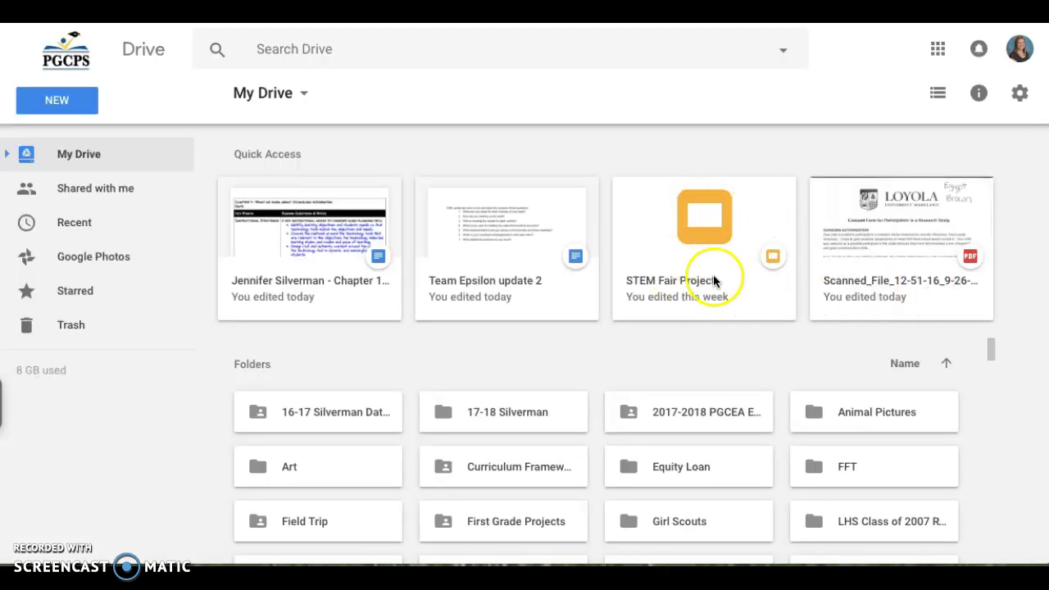
left_click(713, 281)
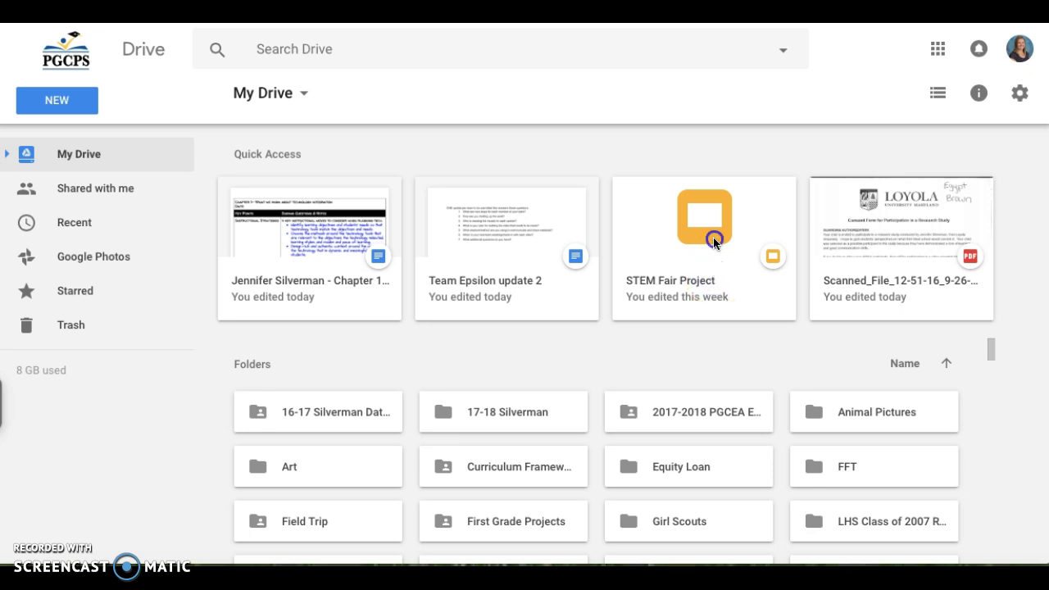